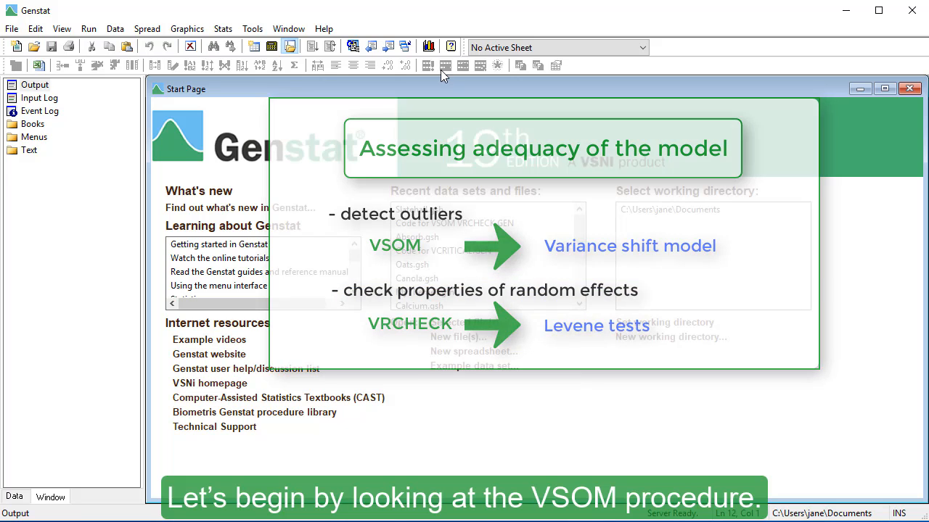
- Search the online Genstat knowledge base for "vsom" and open the VSOM procedure article
click(449, 48)
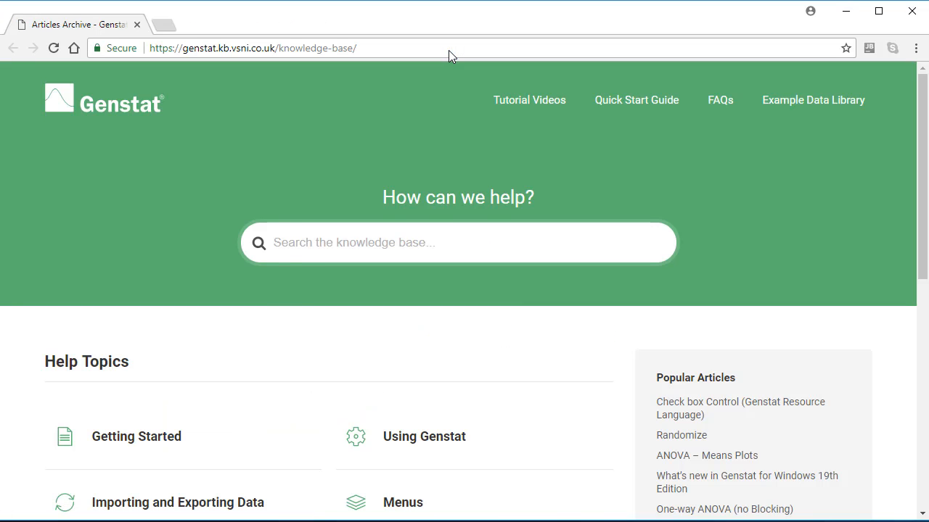
click(449, 234)
text(vsom)
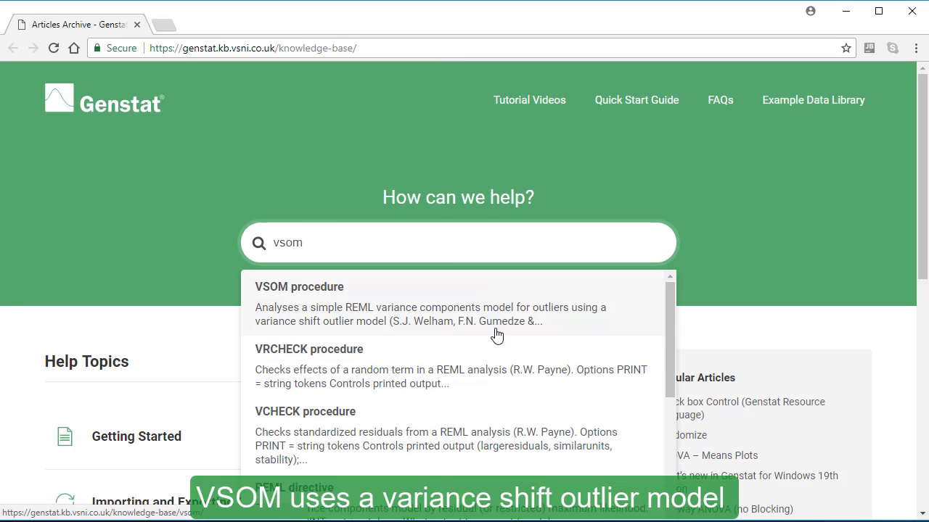
click(496, 335)
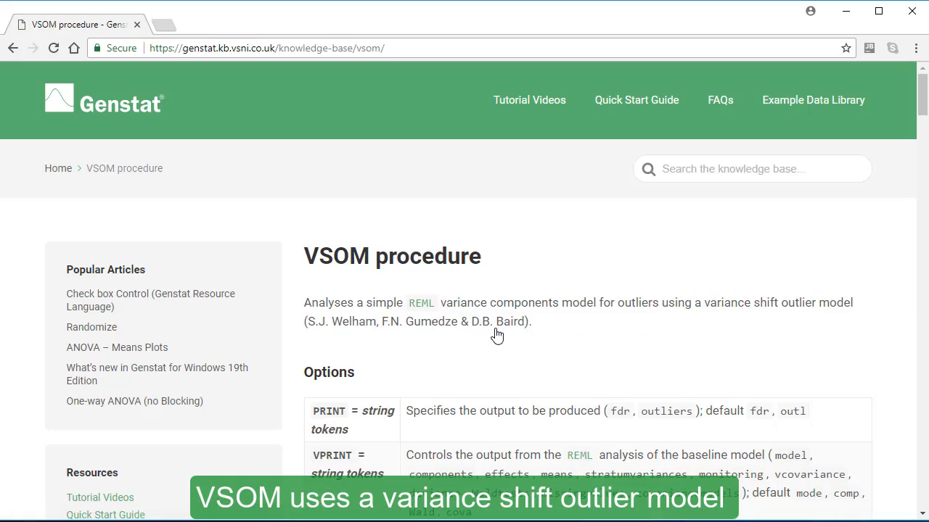
- Examine the VSOM procedure's options, parameters, description and reference, and close the help page
drag(923, 94, 923, 417)
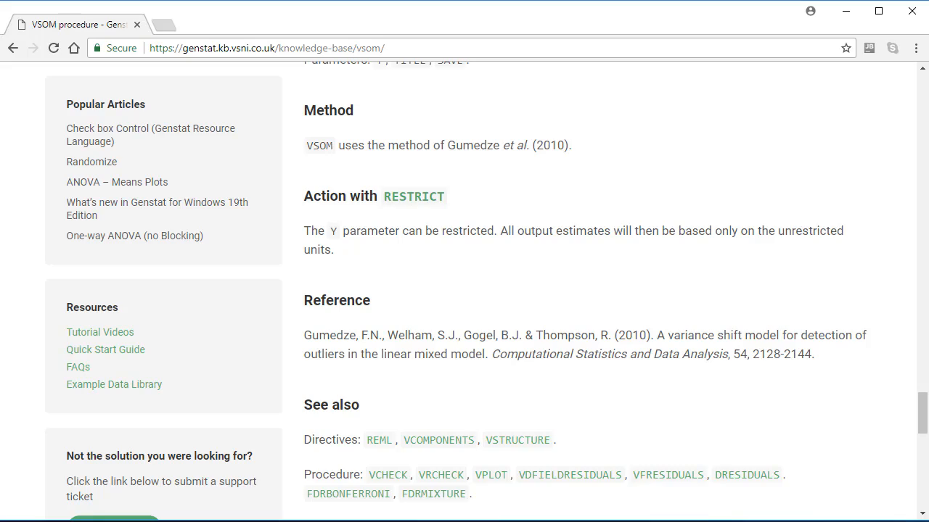
drag(925, 422, 925, 151)
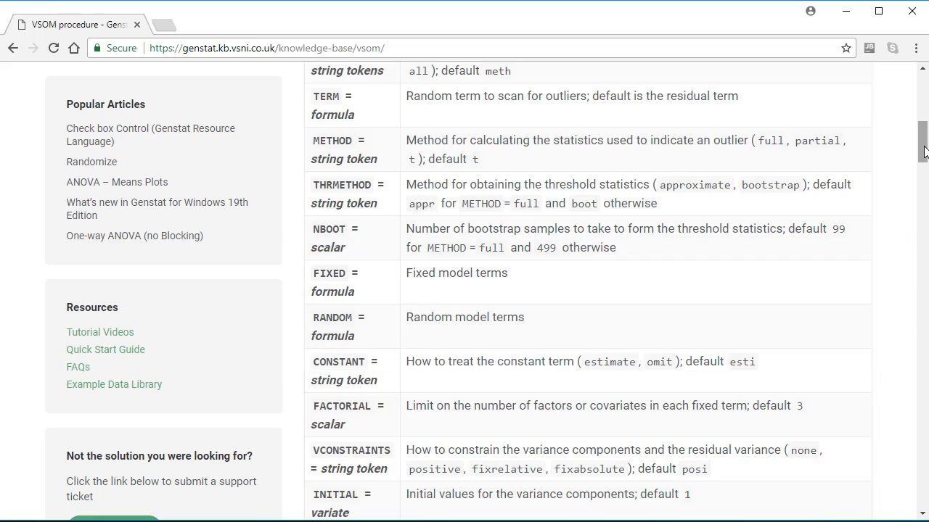
drag(924, 151, 924, 188)
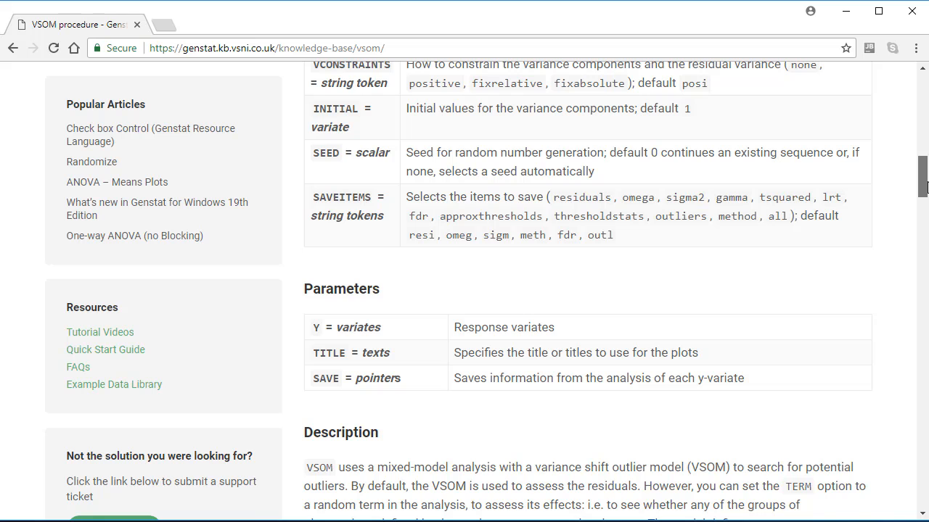
drag(925, 186, 921, 148)
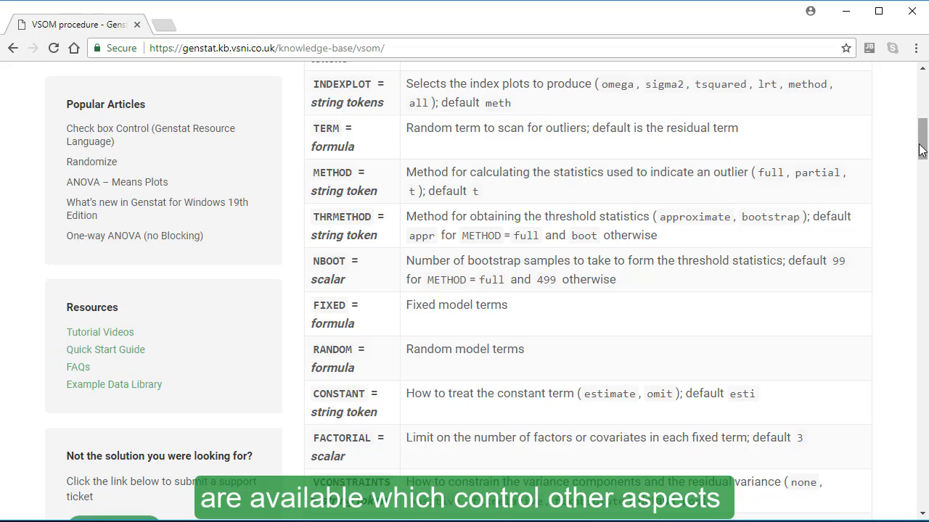
click(911, 11)
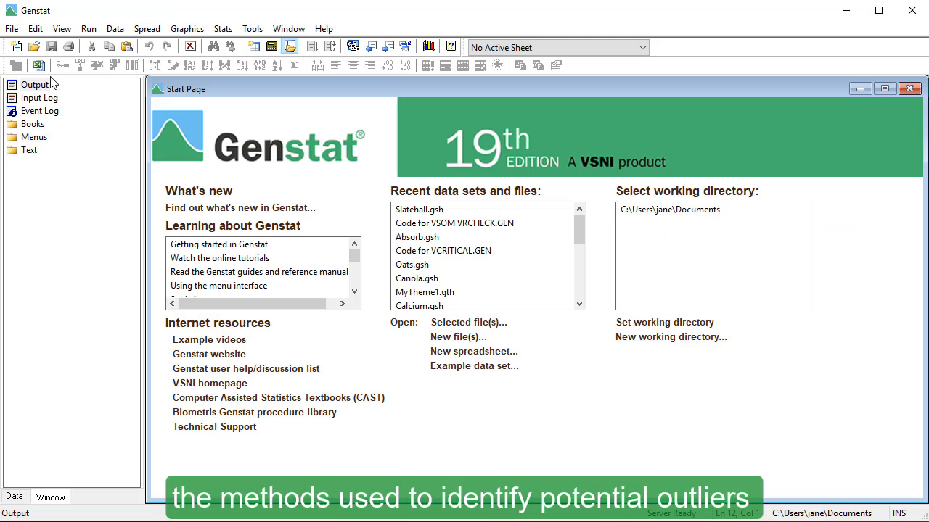
- Find the example data set "slatehall" and open Slatehall.gsh as a spreadsheet
click(13, 30)
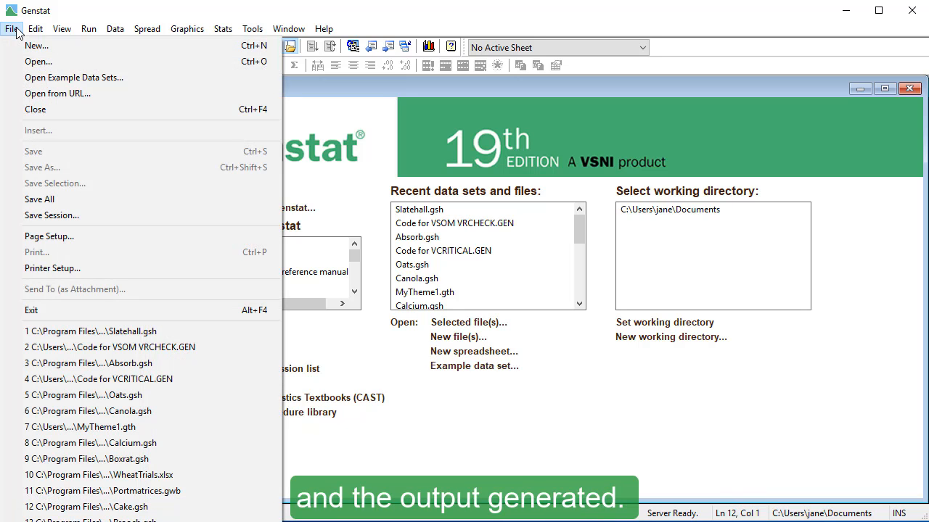
click(16, 78)
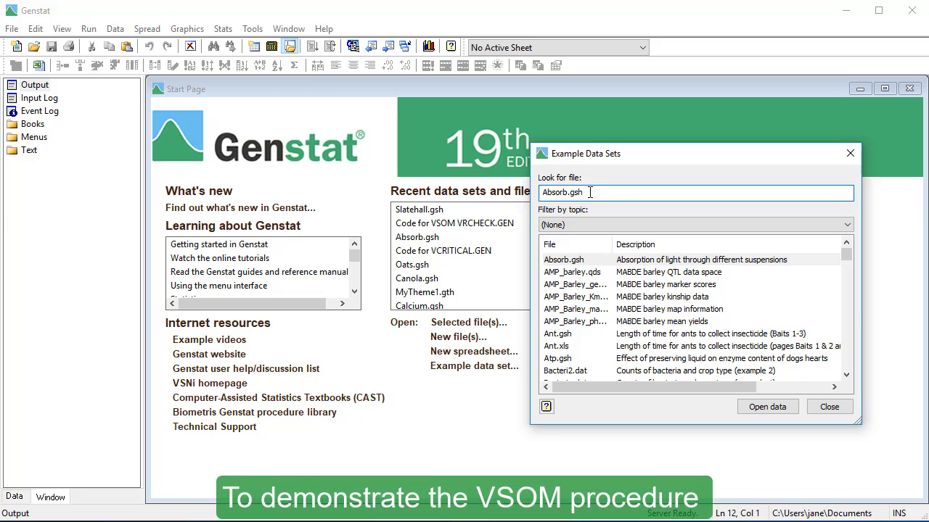
drag(589, 193, 514, 197)
text(slatehall)
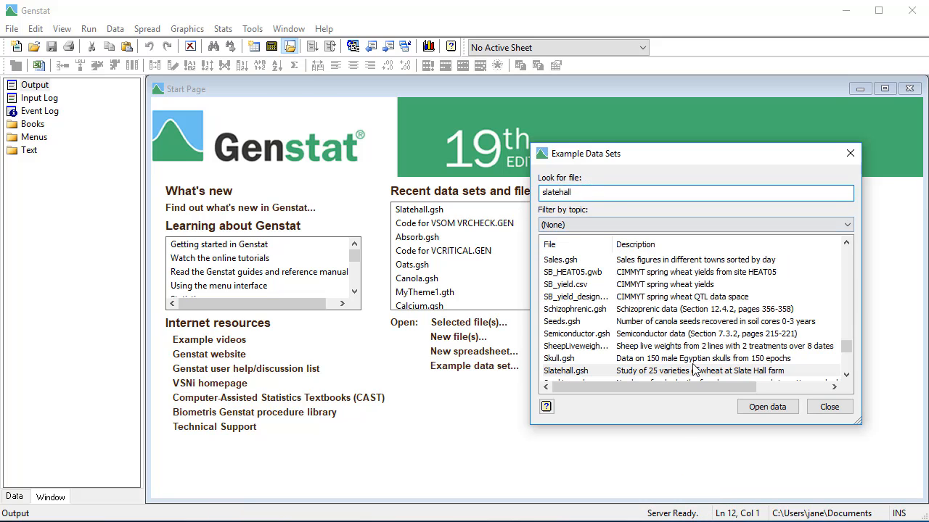
click(737, 409)
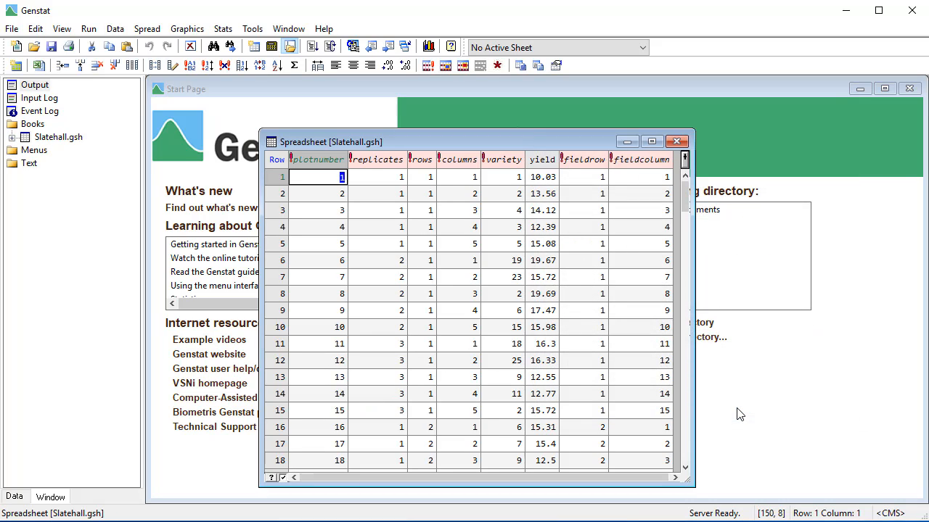
- Write VSOM [FIXED=variety; RANDOM=fieldrow*fieldcolumn] Y=yield in a new input window and submit it
click(16, 48)
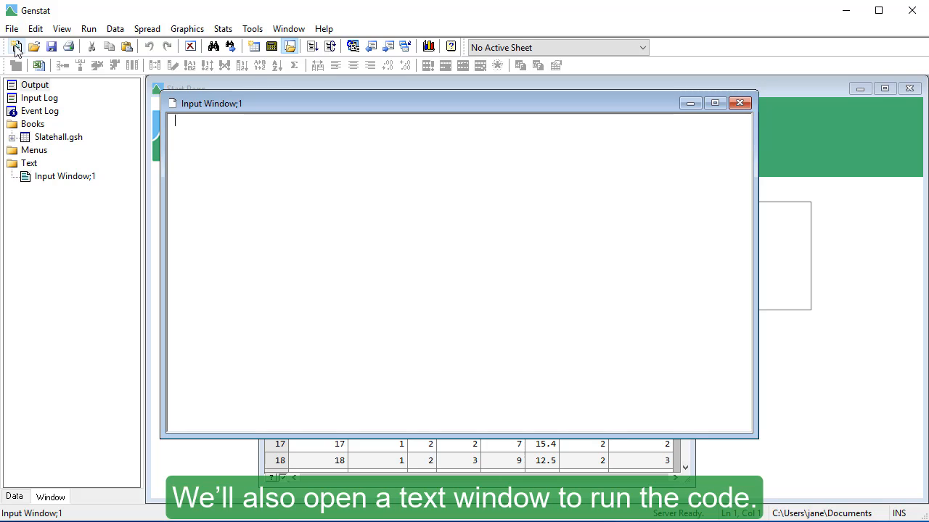
text(VSOM [FIXED=variety; RANDOM=fieldrow*fieldcolumn] Y=yield)
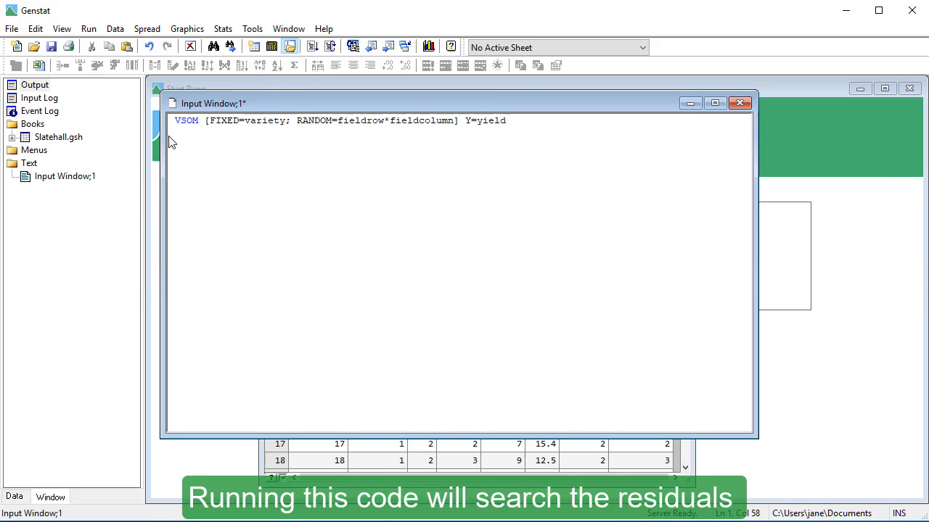
drag(169, 142, 159, 122)
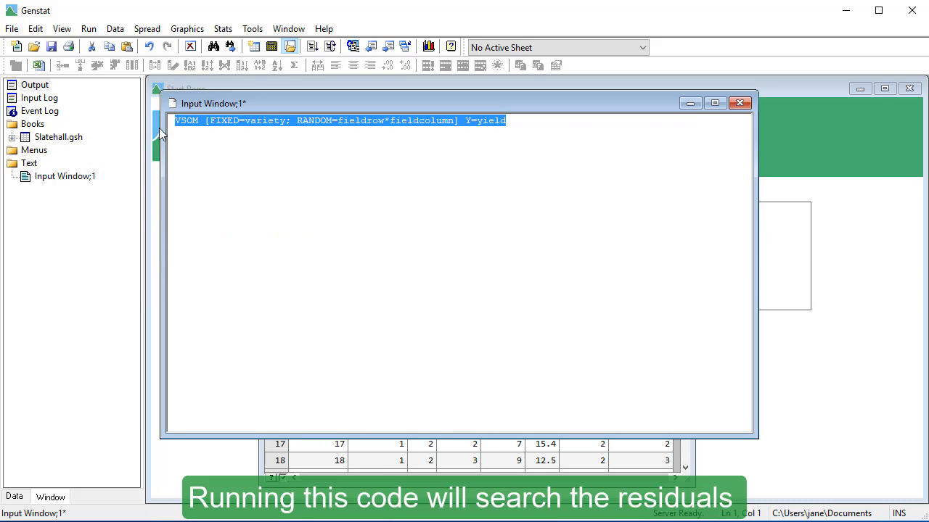
click(88, 29)
click(114, 95)
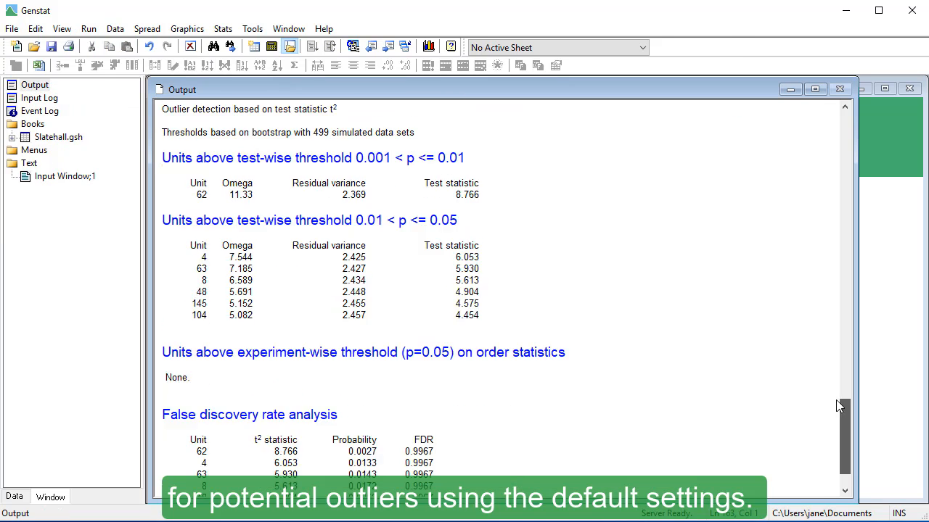
- Examine the VSOM output from the baseline model to the false discovery rates, plus the outlier statistics and residual plots
drag(836, 400, 825, 298)
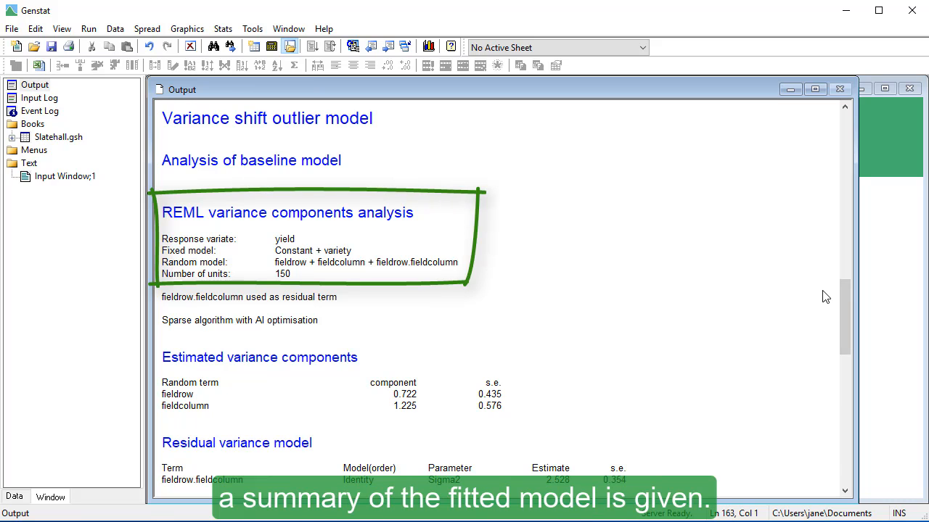
drag(846, 300, 901, 428)
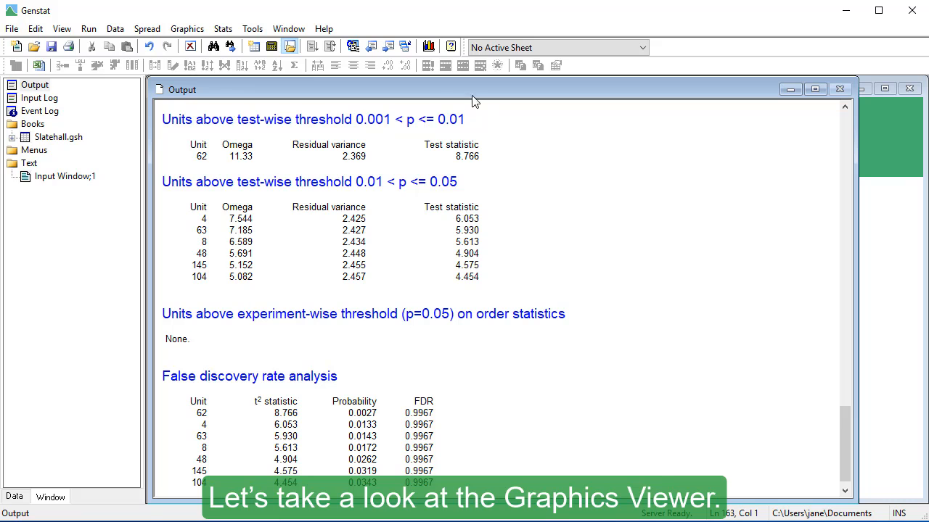
click(428, 48)
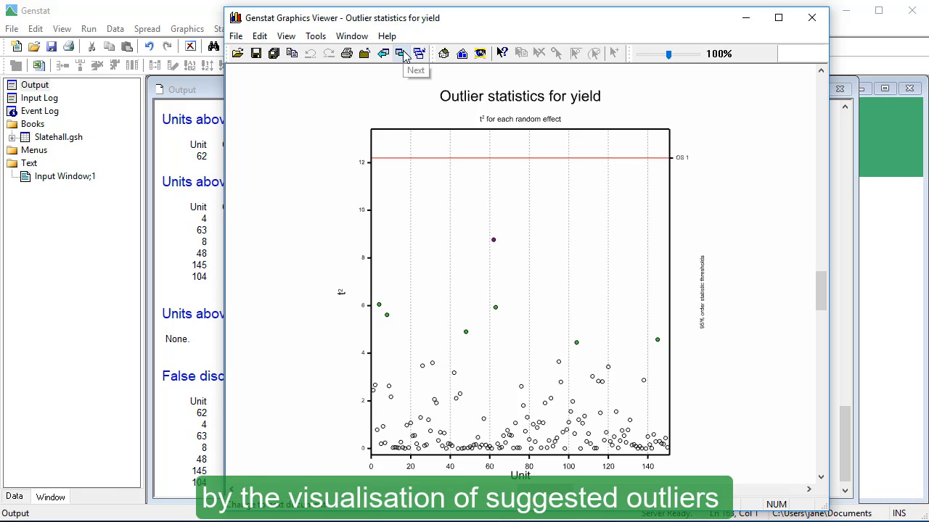
click(401, 54)
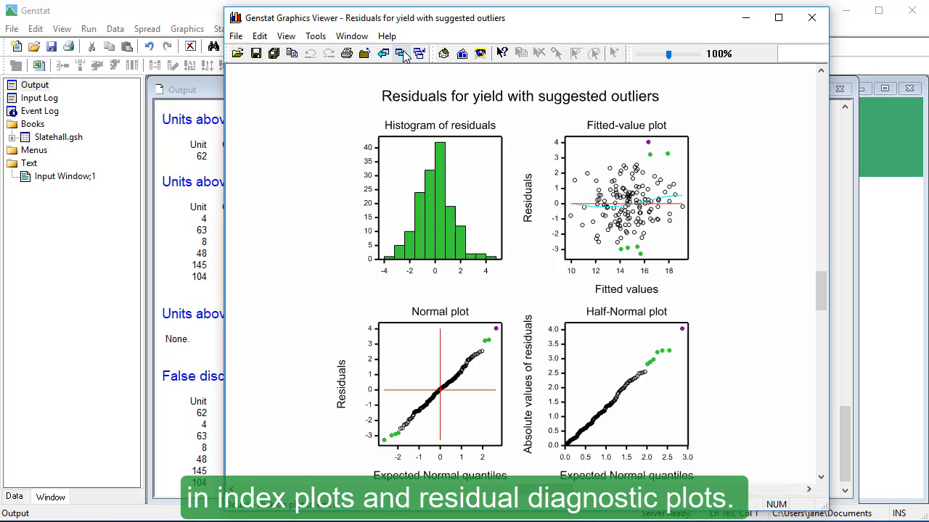
click(746, 17)
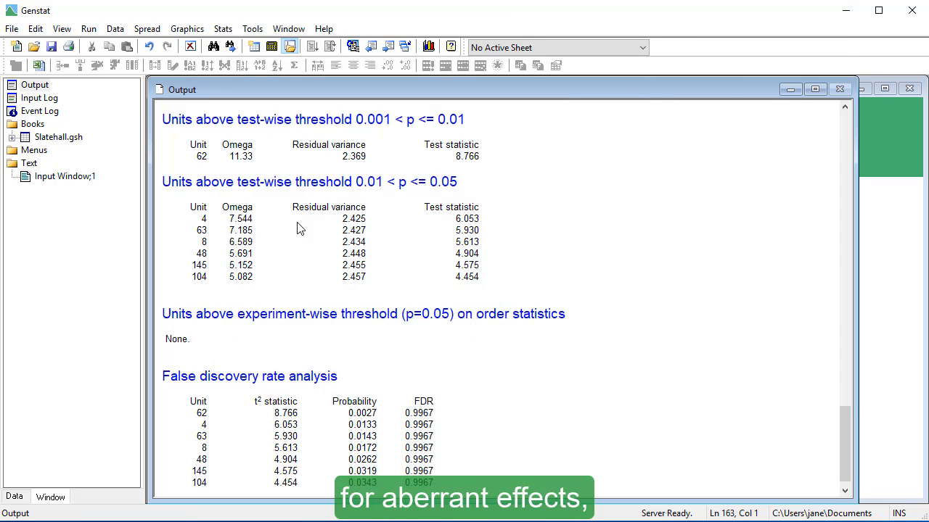
- Add the option TERM=fieldcolumn after the RANDOM setting of the VSOM command in the input window
double_click(98, 182)
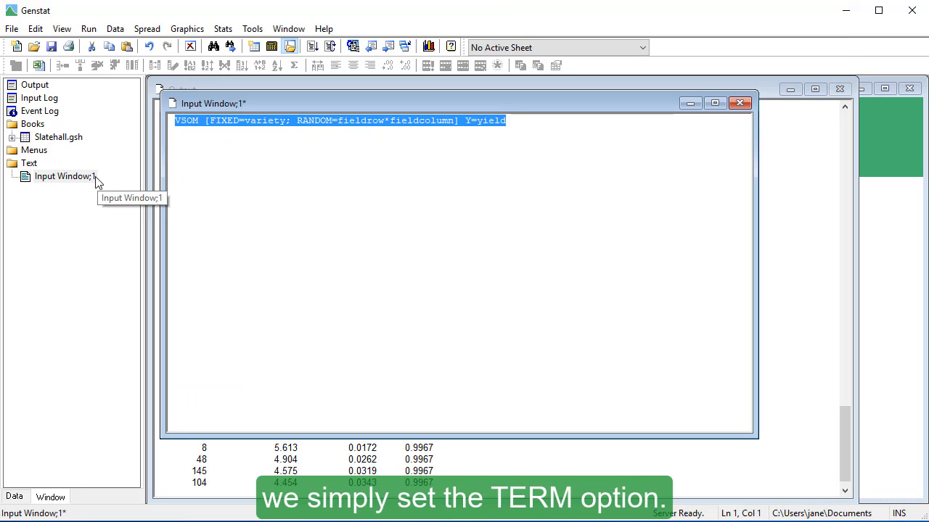
click(449, 144)
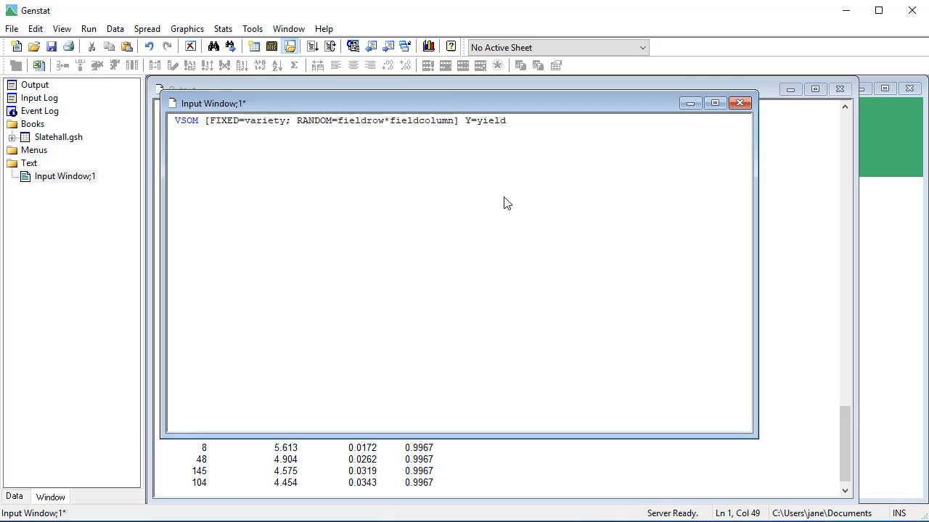
text(; TE)
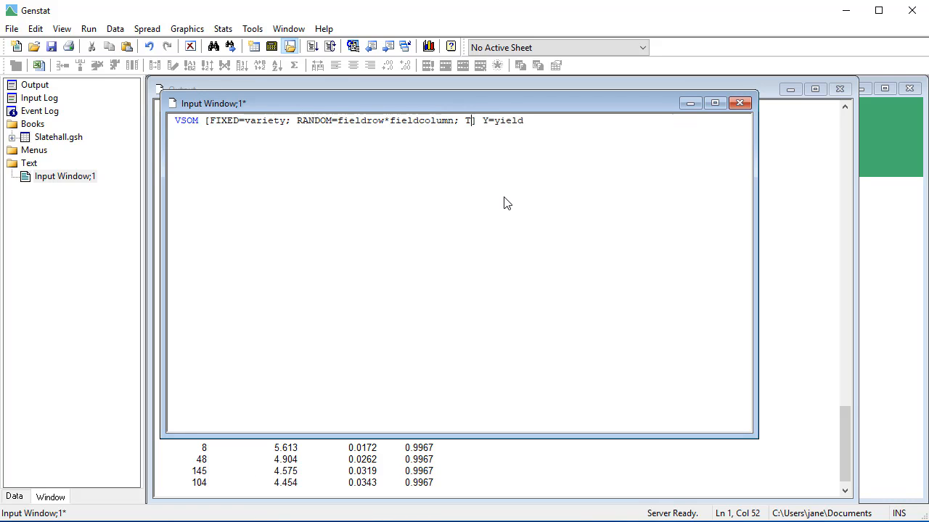
text(RM)
text(=field)
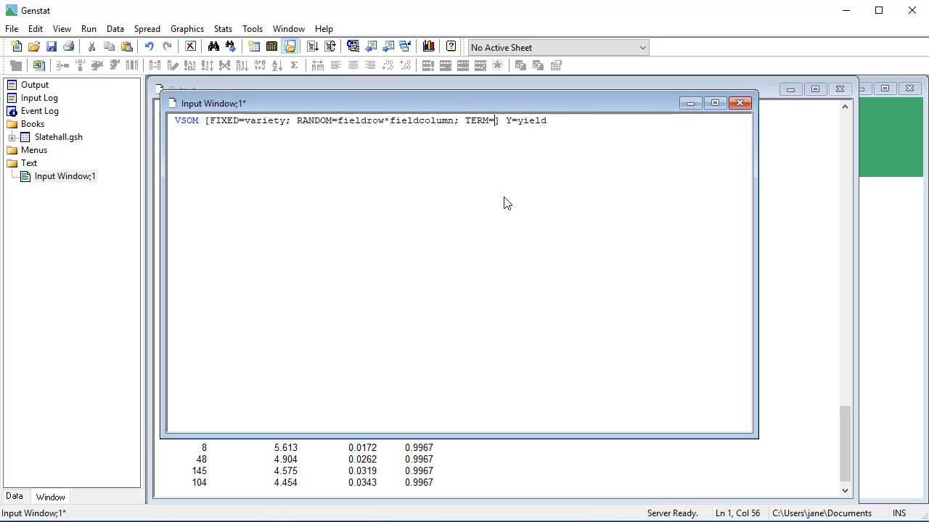
text(column)
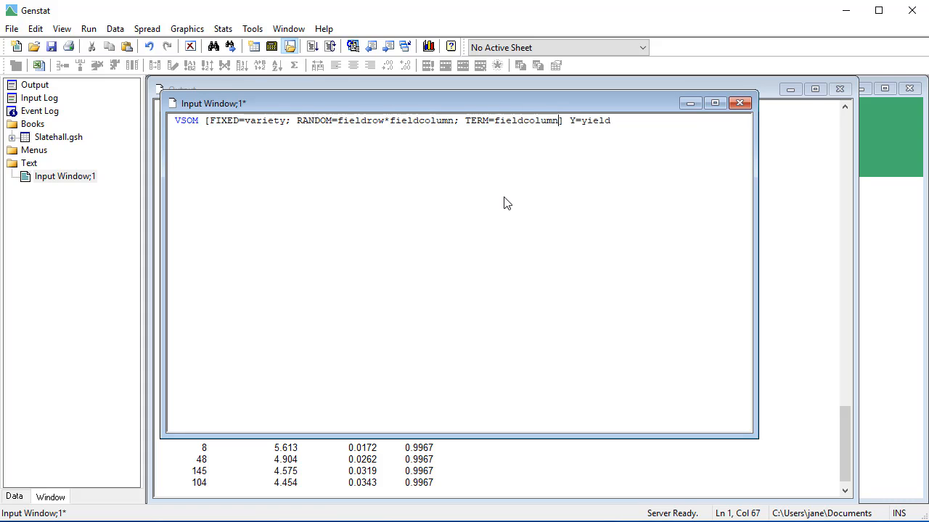
- Run the edited VSOM command to scan the fieldcolumn random effects for outliers
drag(615, 124, 170, 135)
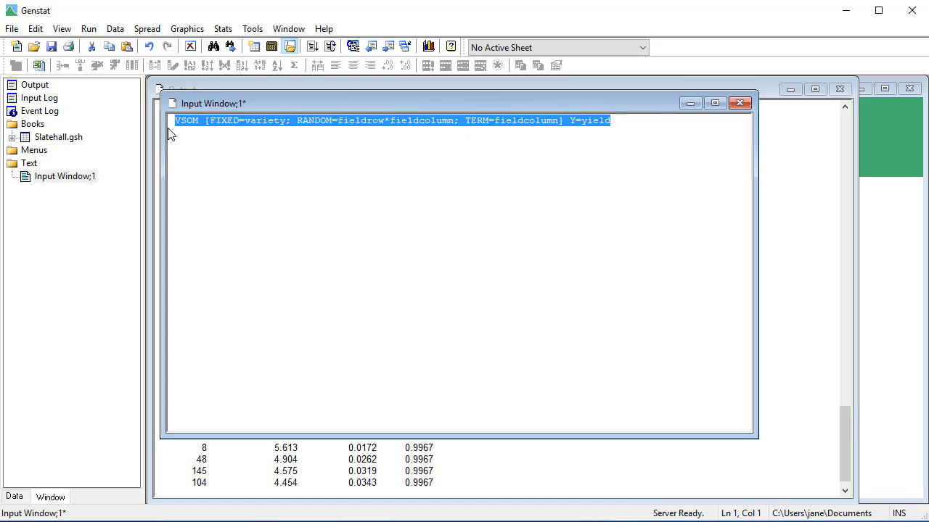
click(91, 32)
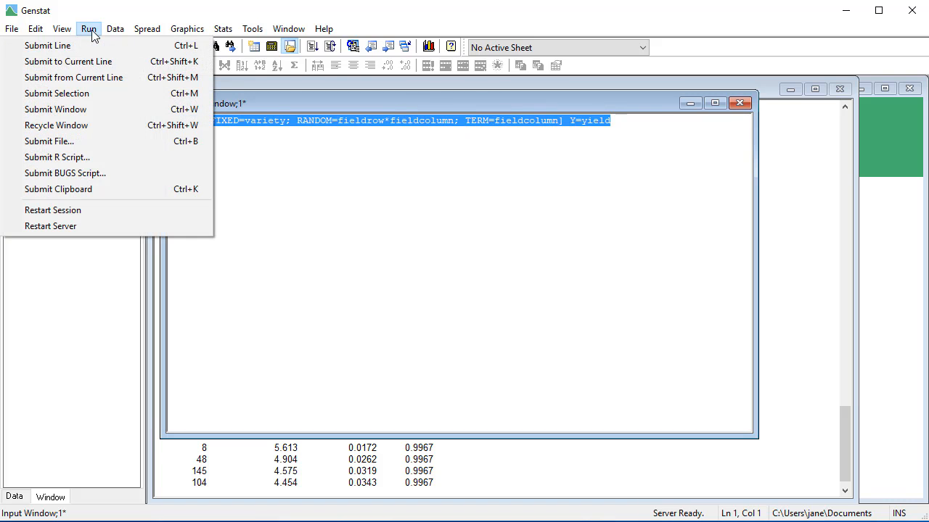
click(102, 93)
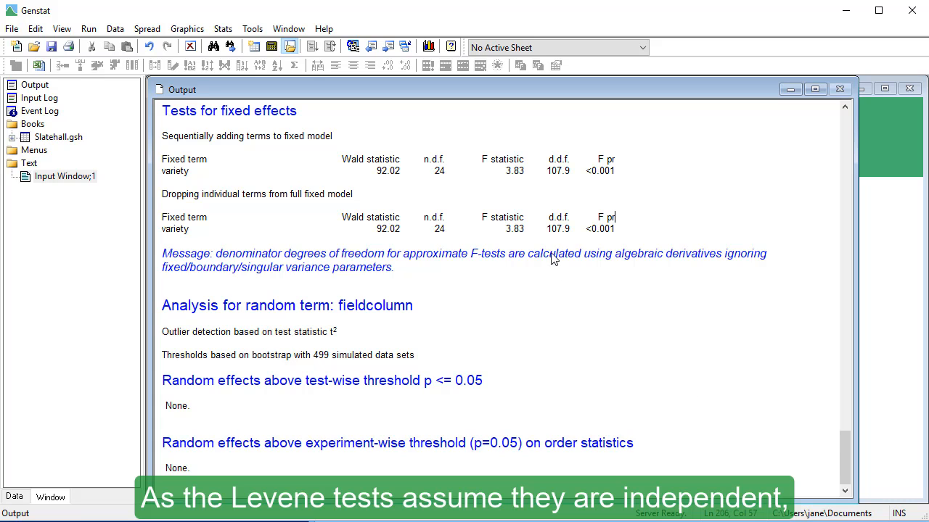
- Search the online knowledge base for "vrcheck" and open the VRCHECK procedure article
click(451, 47)
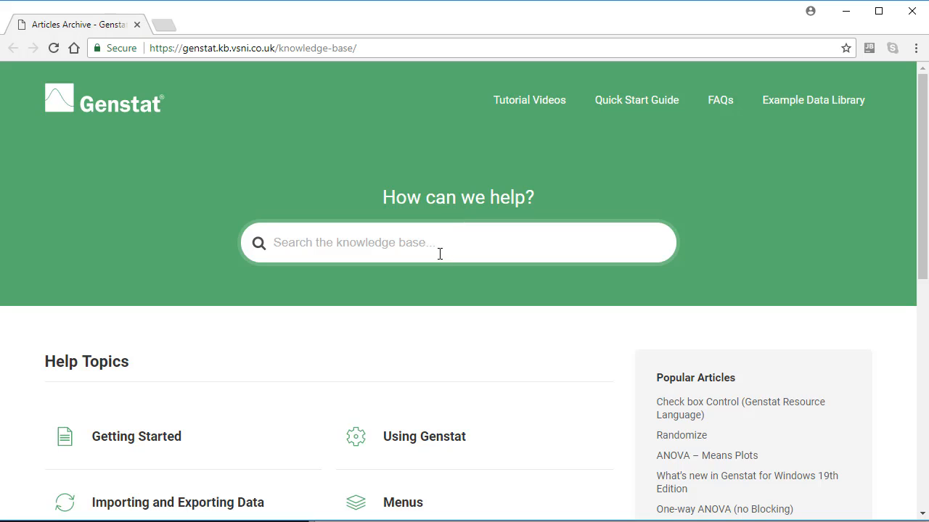
click(426, 242)
text(vrcheck)
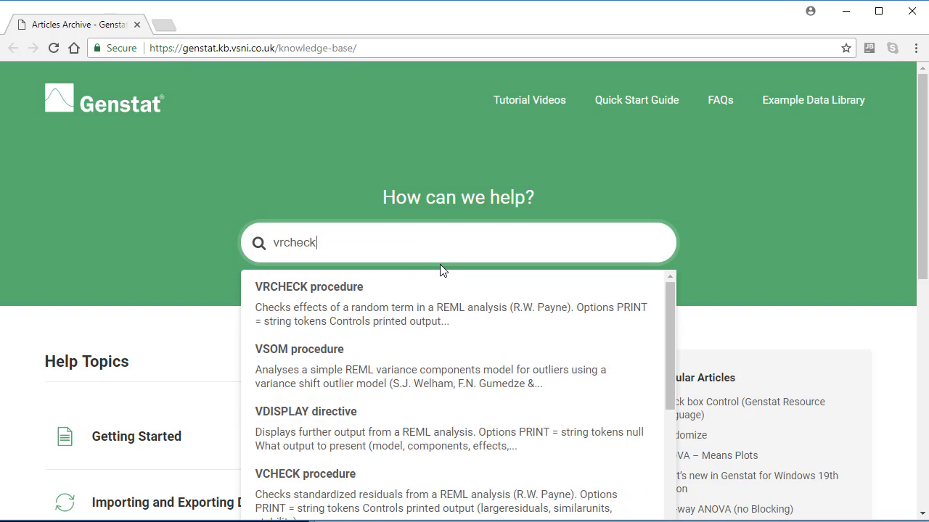
click(417, 310)
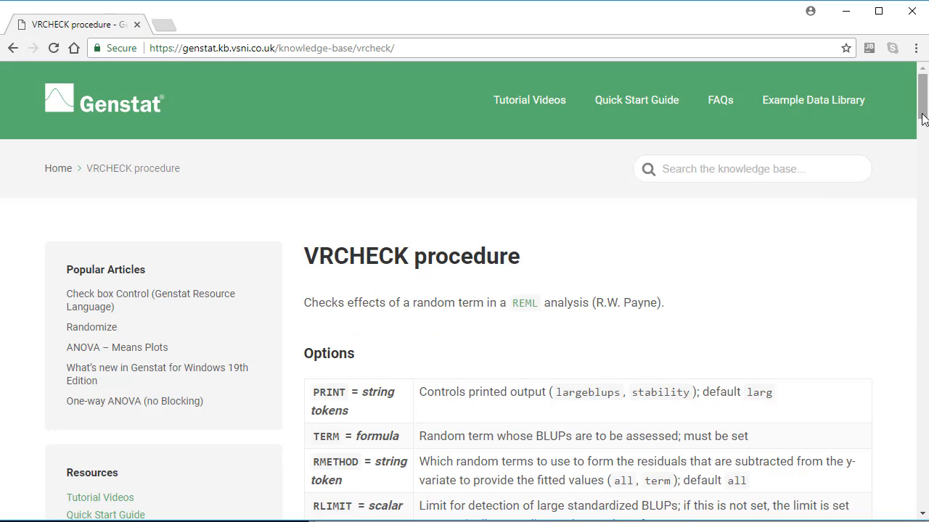
- Examine the VRCHECK procedure's options table and close the help page
drag(922, 114, 924, 148)
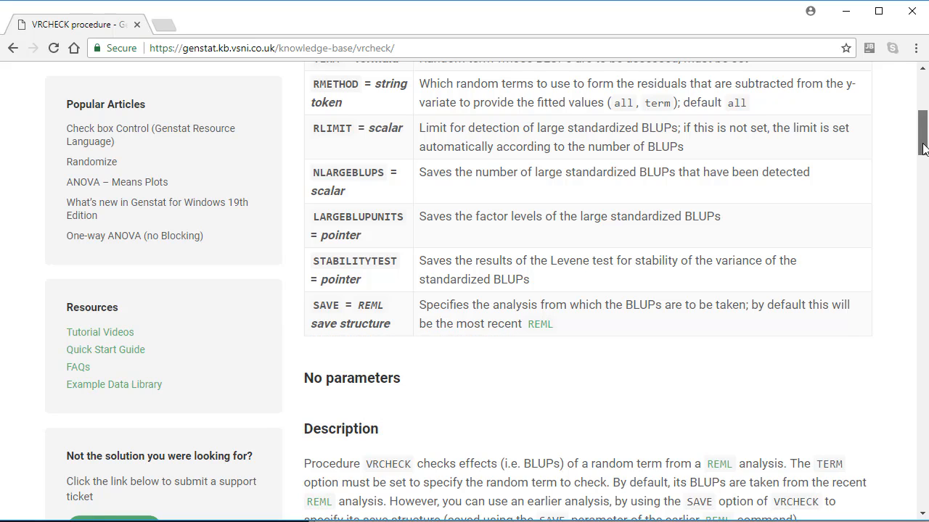
drag(923, 149, 923, 138)
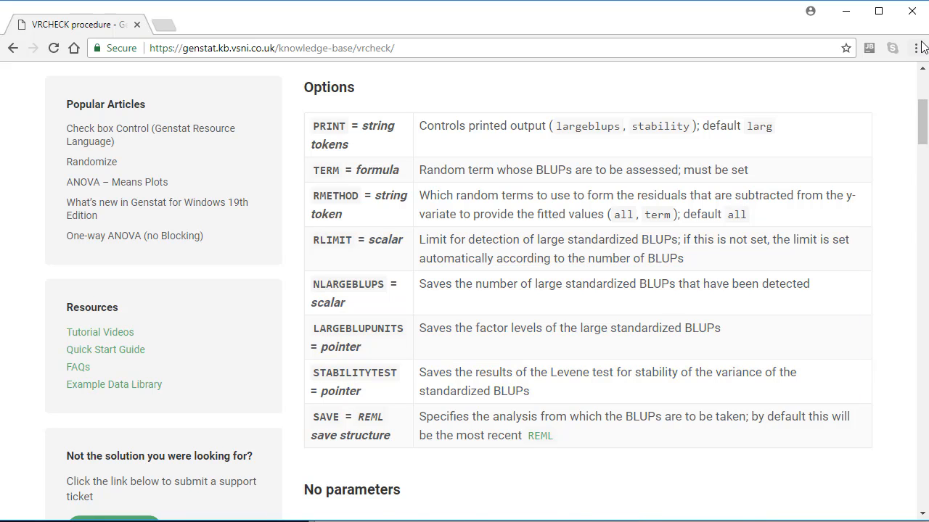
click(912, 15)
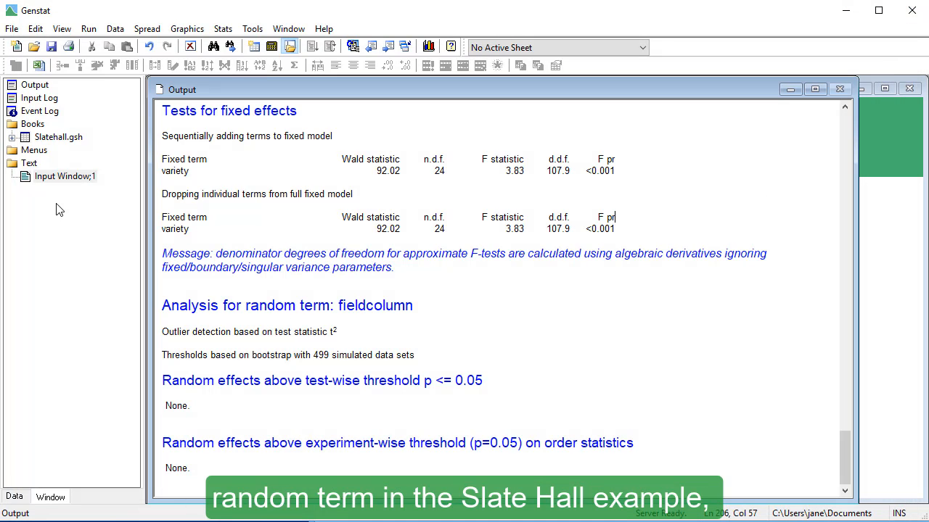
- Add the lines "VCOMP [FIXED=variety] RANDOM=fieldrow*fieldcolumn" and "REML yield" below the VSOM command in Input Window;1
double_click(51, 178)
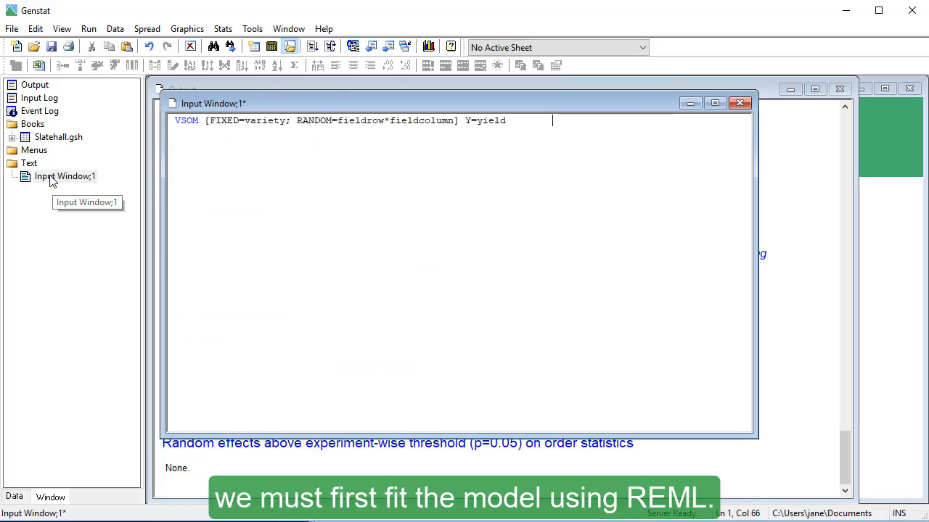
click(183, 143)
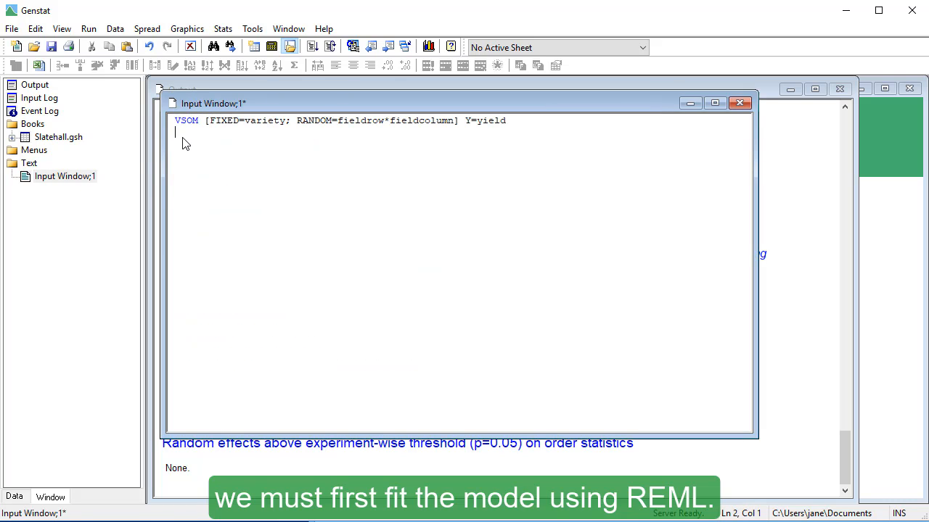
text(VCOMP [FIXED=variety] RANDOM=fieldrow*fieldcolumn REML yield)
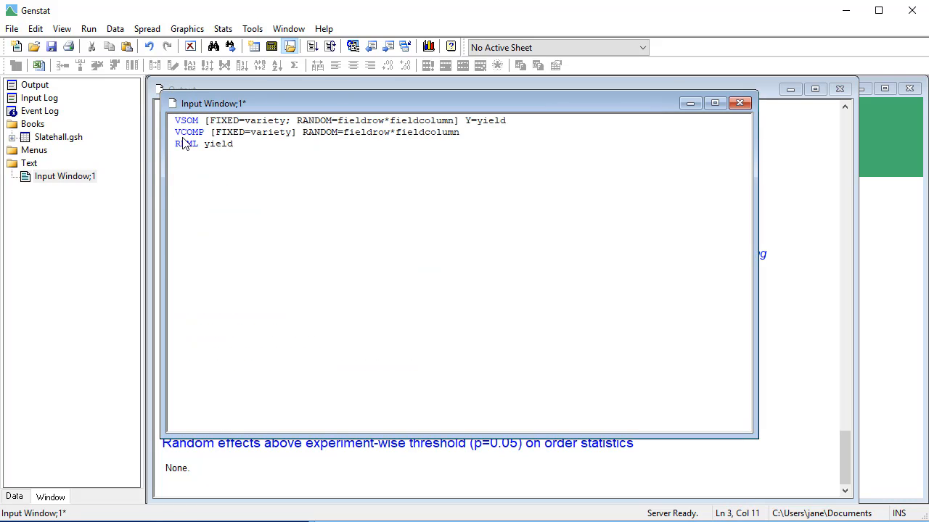
- Run only the VCOMP and REML lines to fit the model, and review the resulting REML output
drag(236, 144, 169, 135)
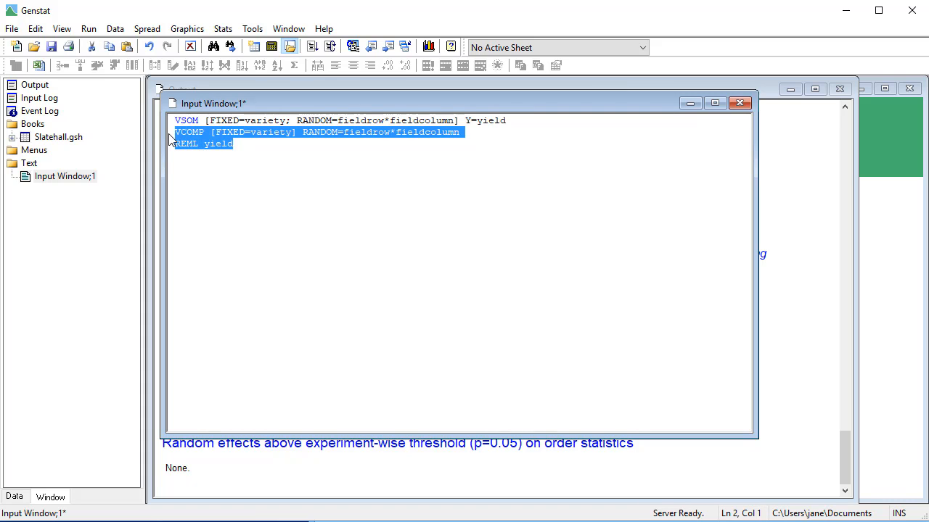
click(88, 34)
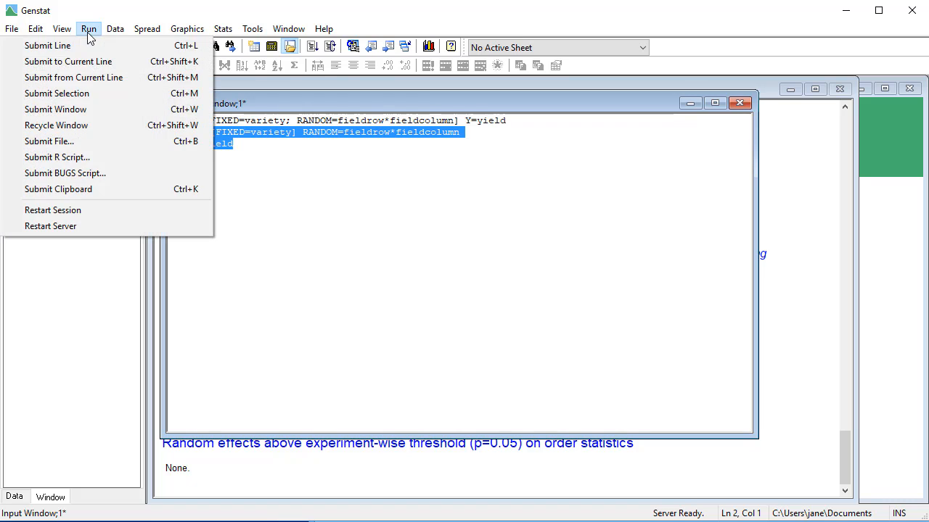
click(95, 92)
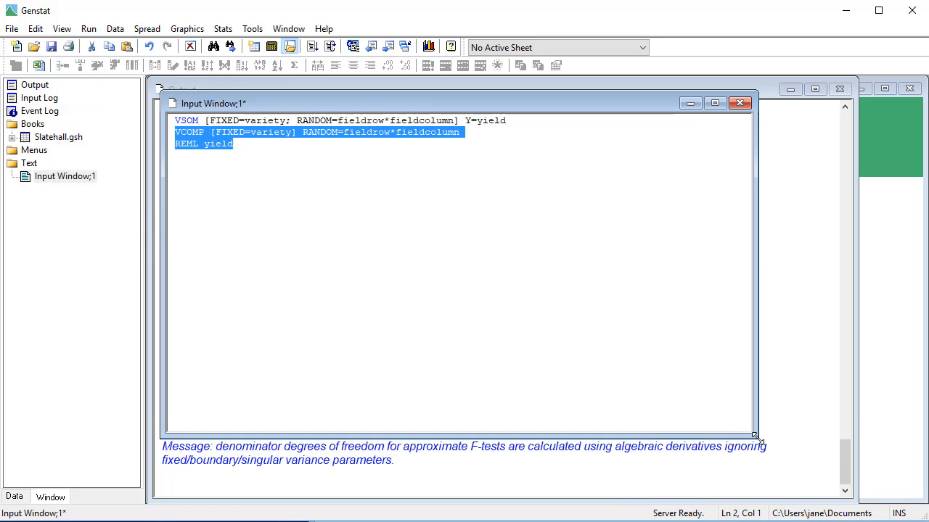
click(842, 466)
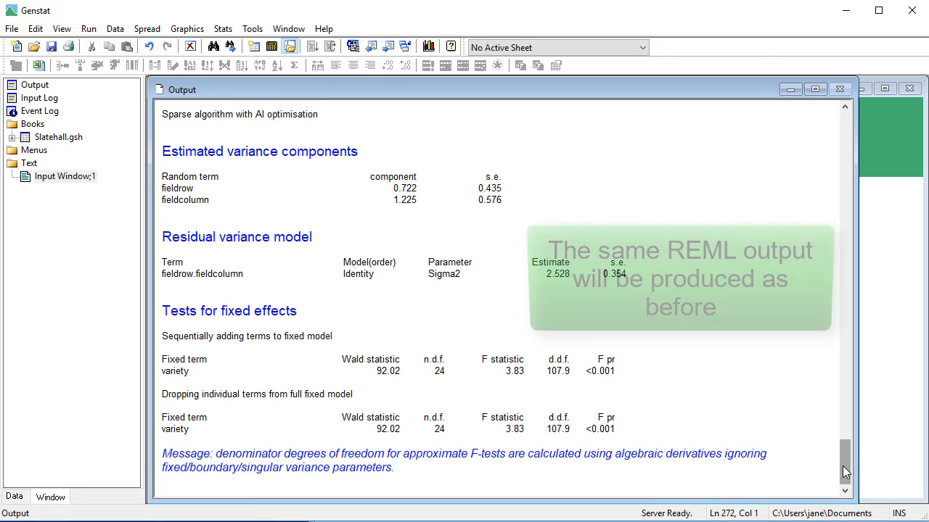
scroll(843, 466, up, 1)
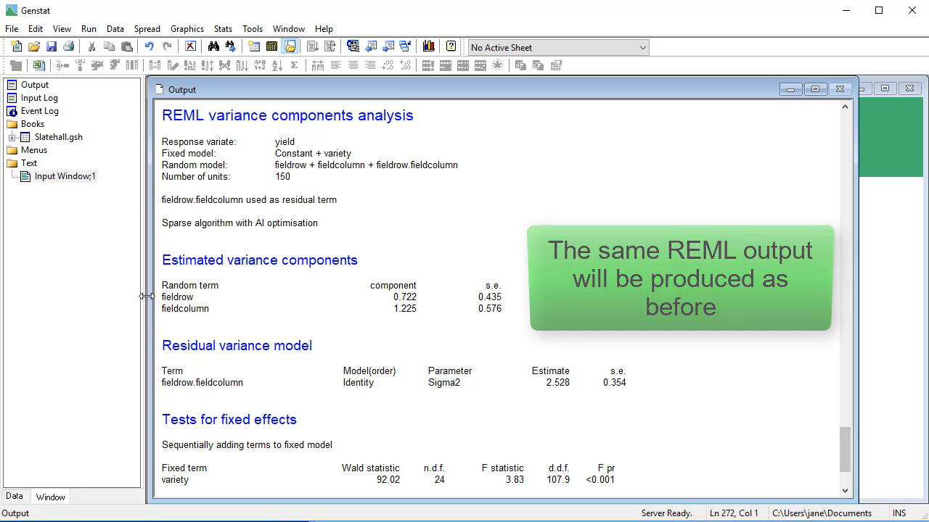
- Add the line "VRCHECK [TERM=fieldcolumn; PRINT=largeblups, stability]" below the REML line in the input window
click(72, 177)
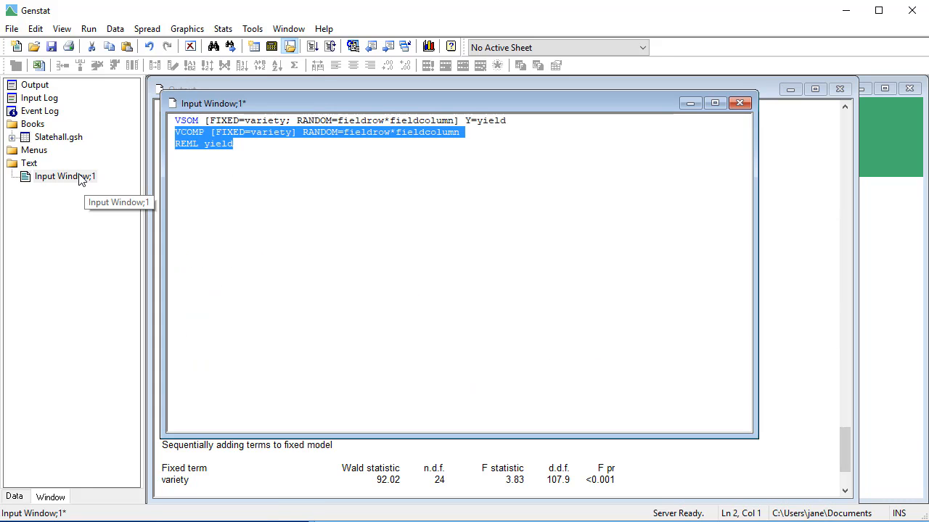
click(252, 152)
text(VRCHECK)
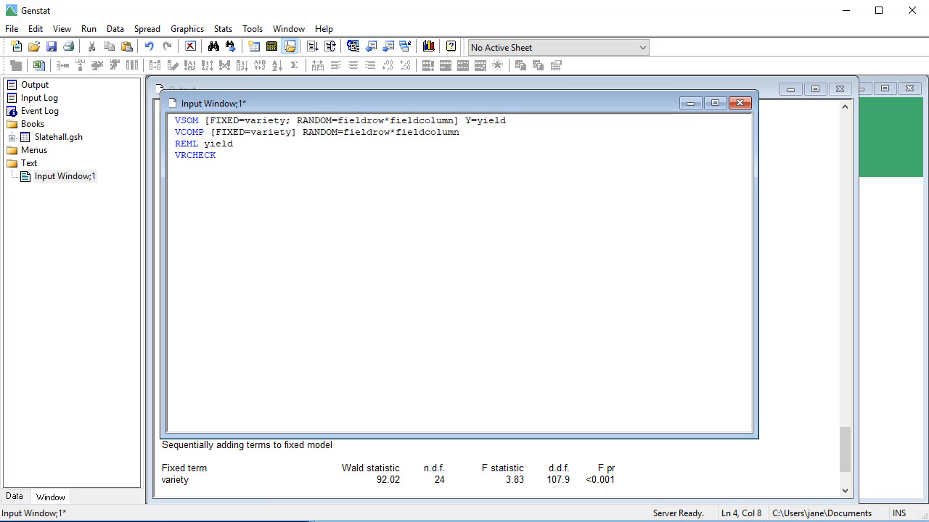
text( [TERM)
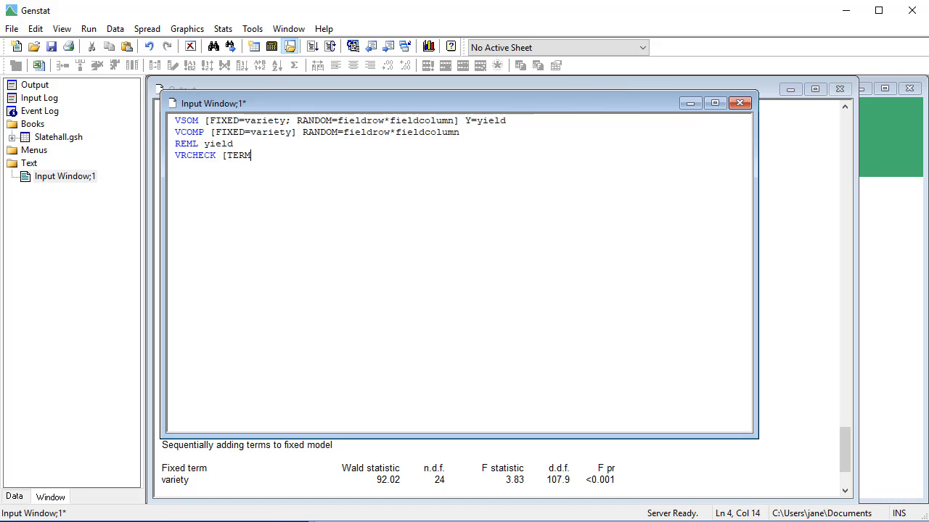
text(=fieldcolumn)
text(])
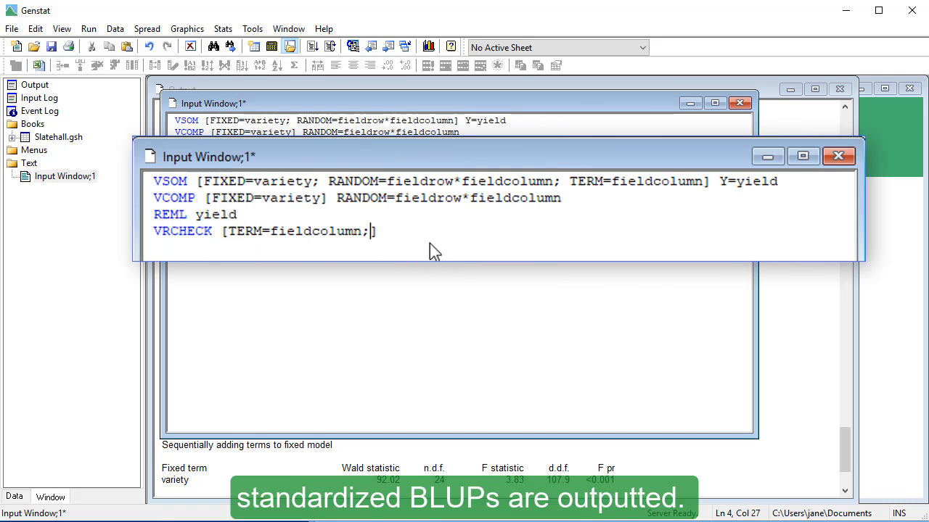
text( PRINT)
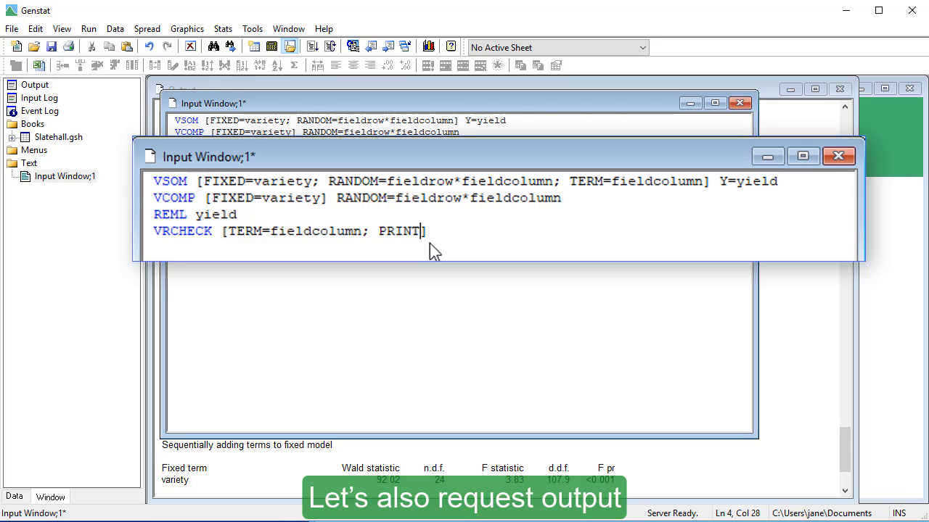
text(=largeblup)
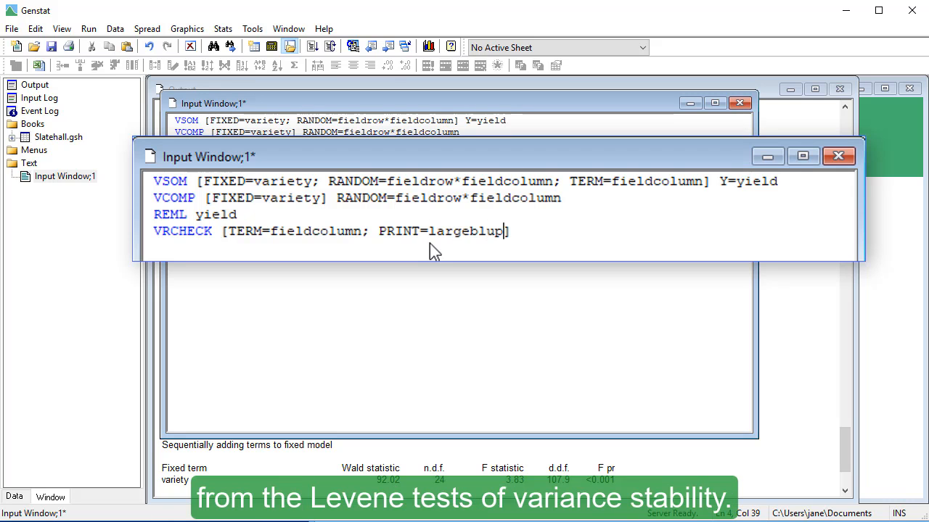
text(s, stability)
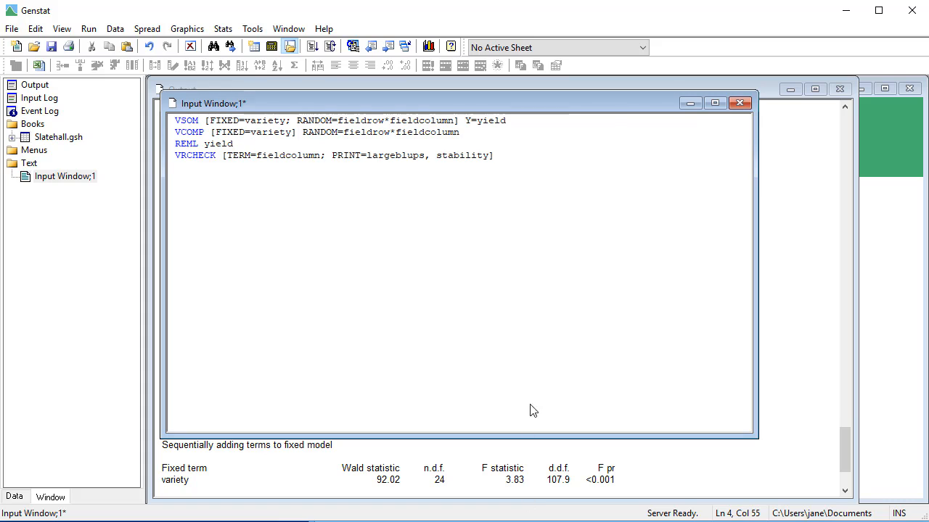
- Run only the VRCHECK line to check the fieldcolumn random effects, and bring its output into view
drag(500, 156, 166, 174)
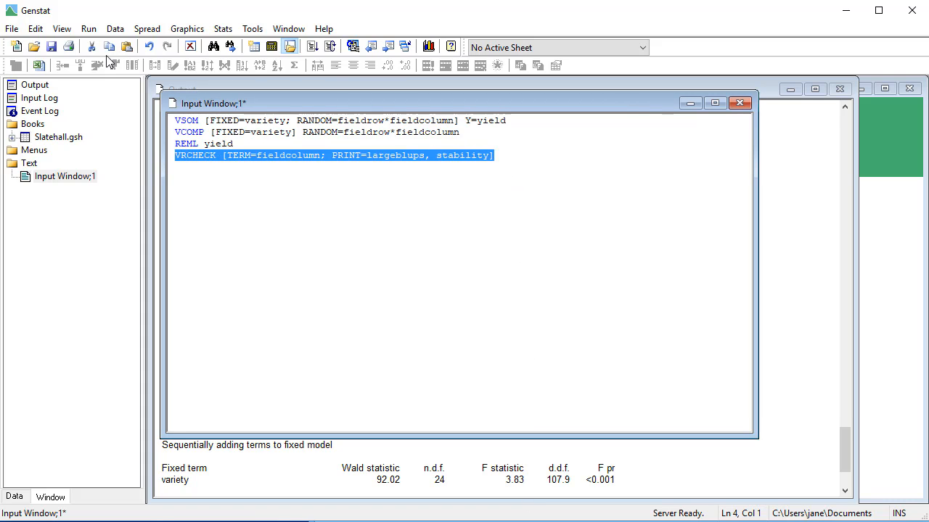
click(88, 30)
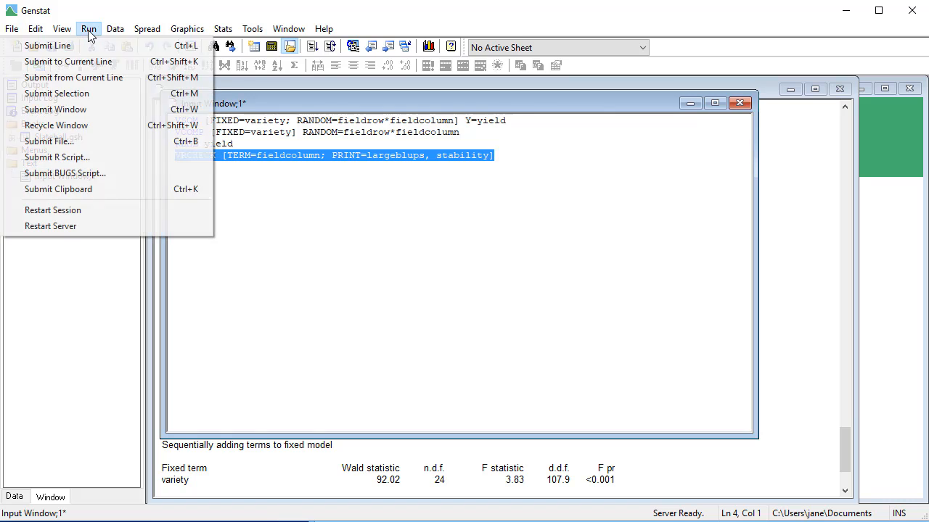
click(97, 93)
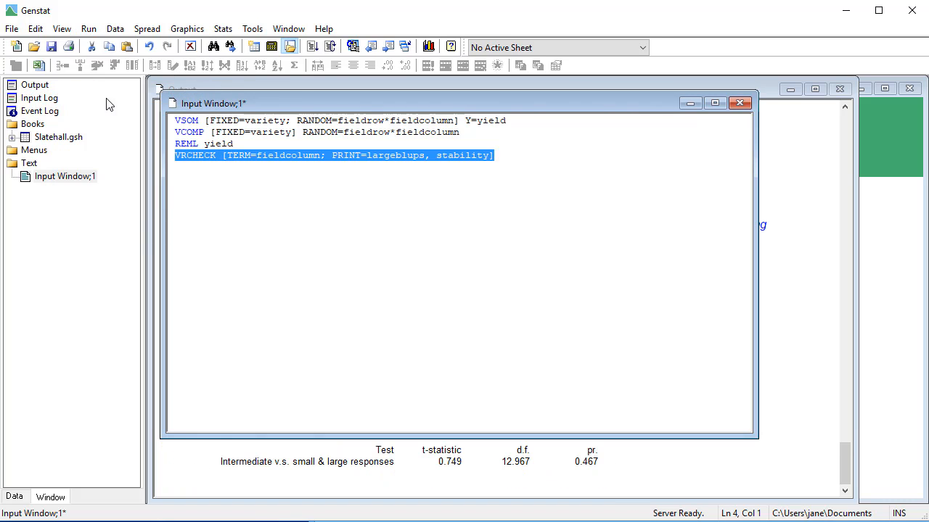
click(845, 457)
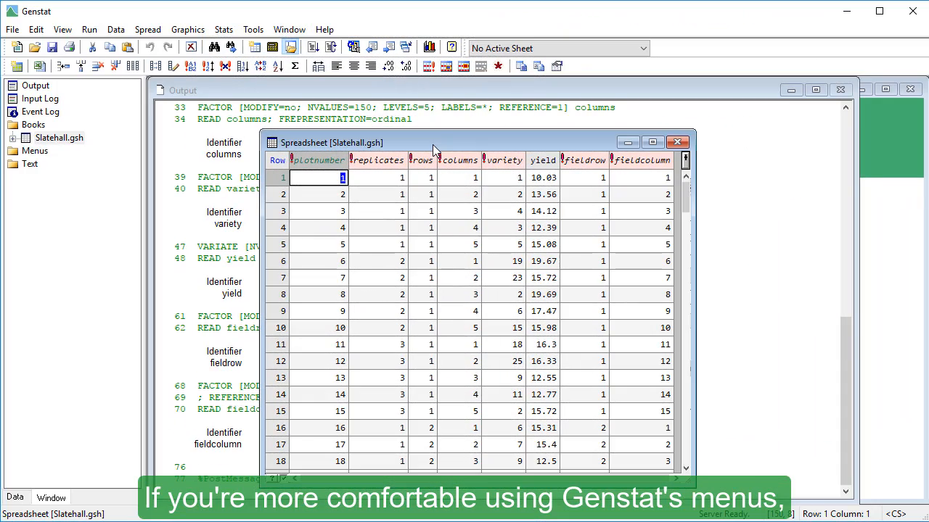
- Fit a linear mixed model (REML) to yield with fixed model variety and random model fieldcolumn*fieldrow using the model dialog
click(224, 30)
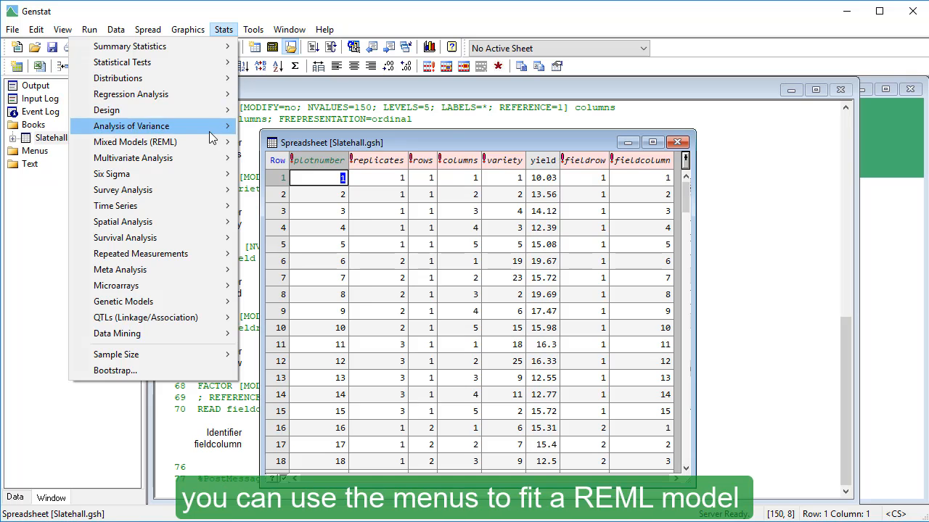
mouse_move(218, 143)
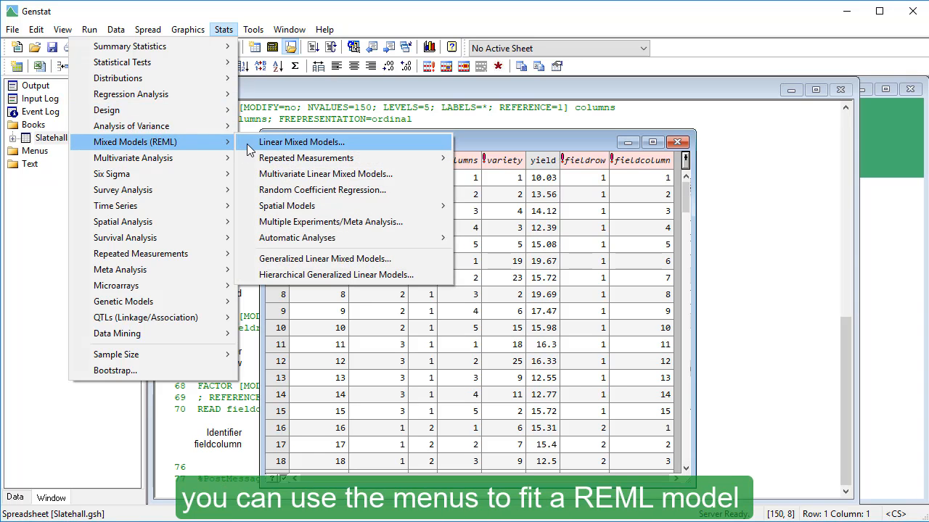
click(246, 143)
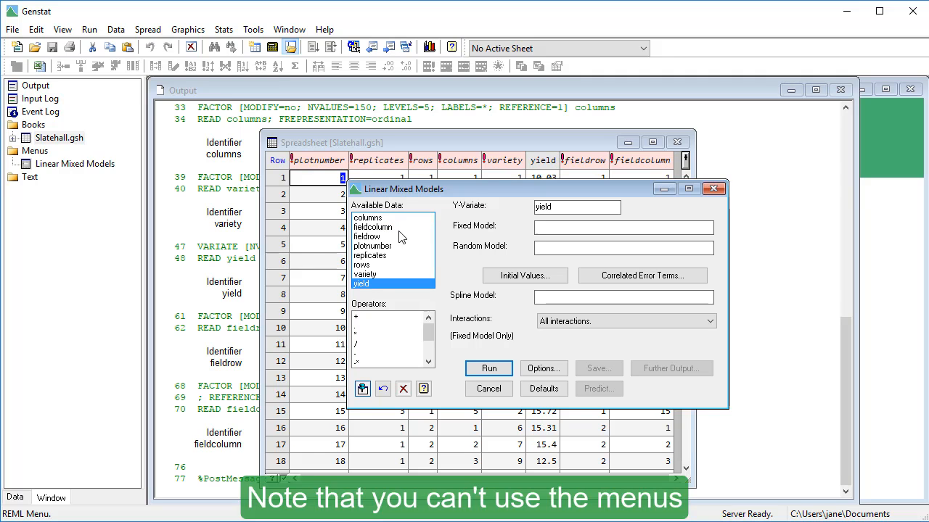
double_click(384, 274)
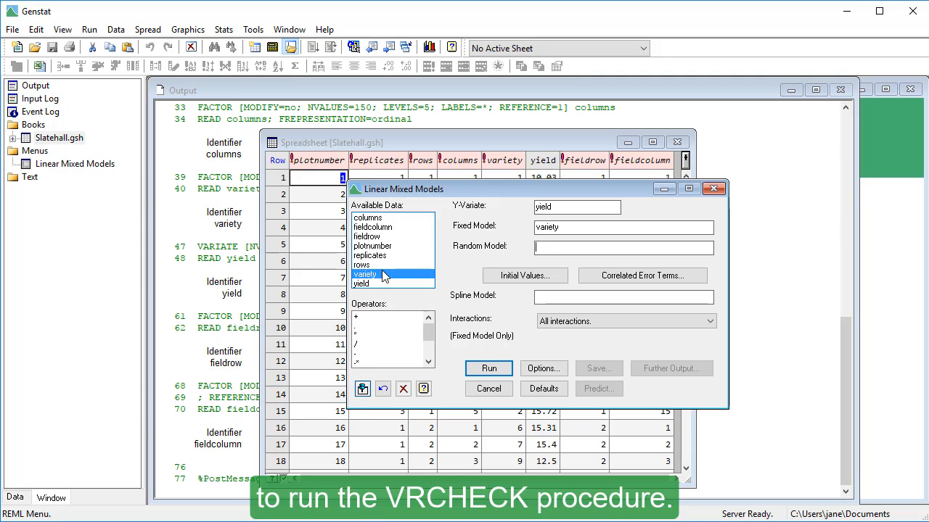
double_click(363, 229)
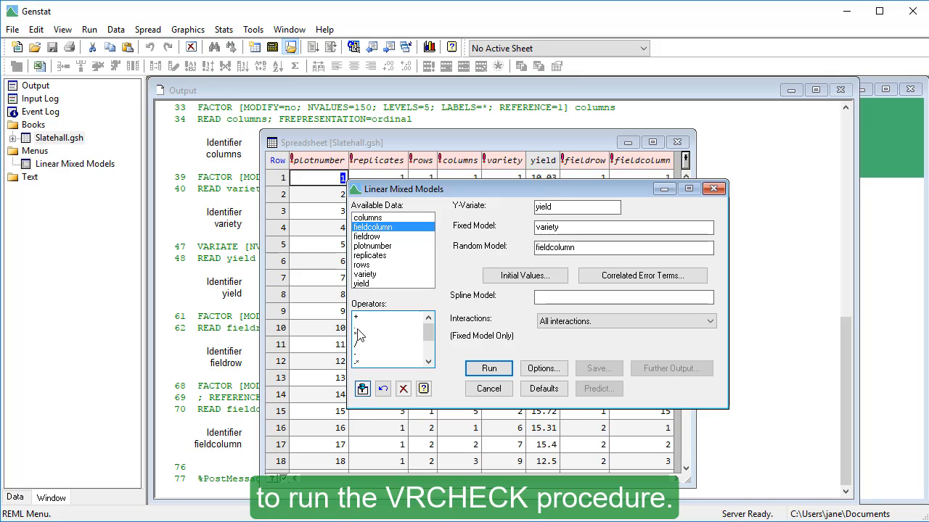
double_click(359, 335)
click(366, 237)
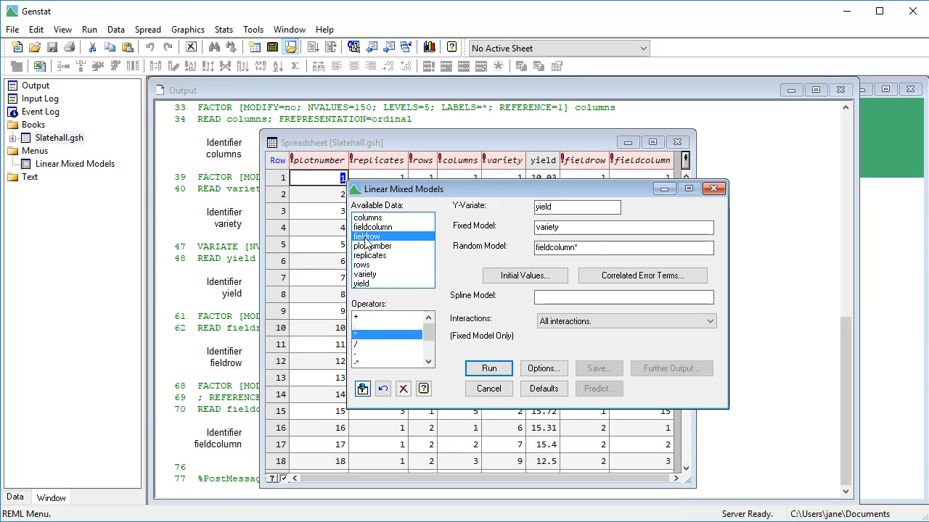
double_click(366, 240)
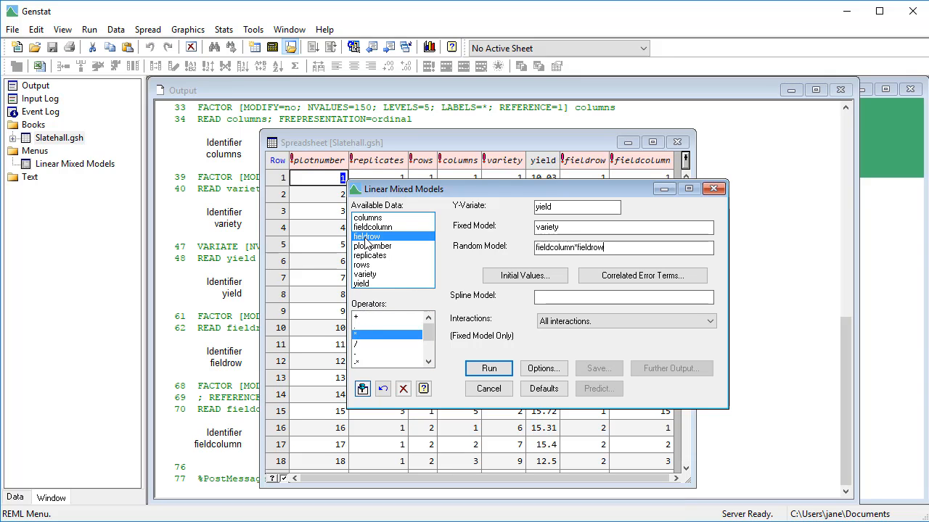
click(478, 373)
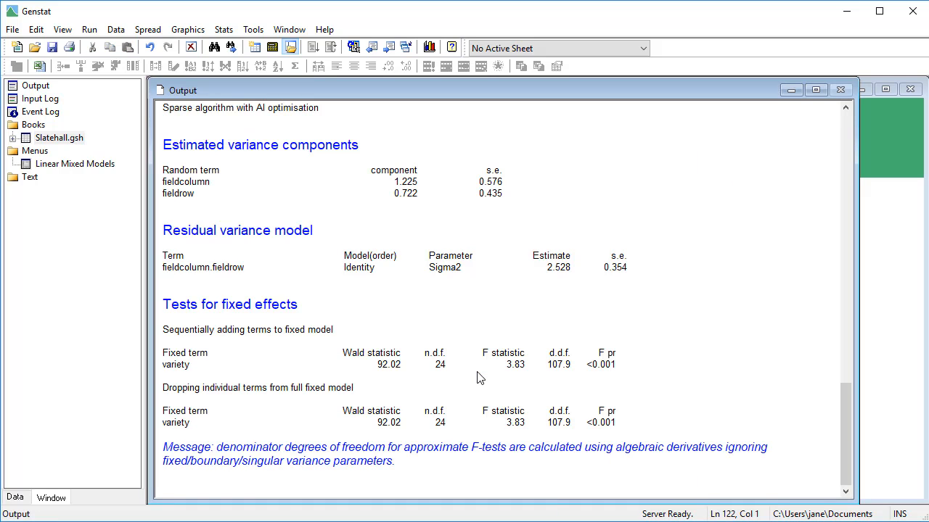
- Return to the linear mixed model settings and open outlier detection from the model's further output
double_click(93, 164)
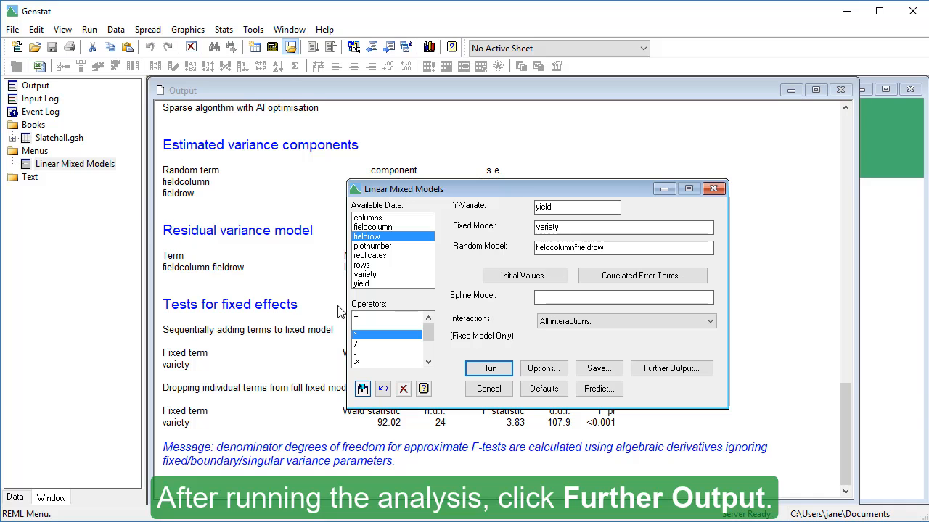
click(660, 377)
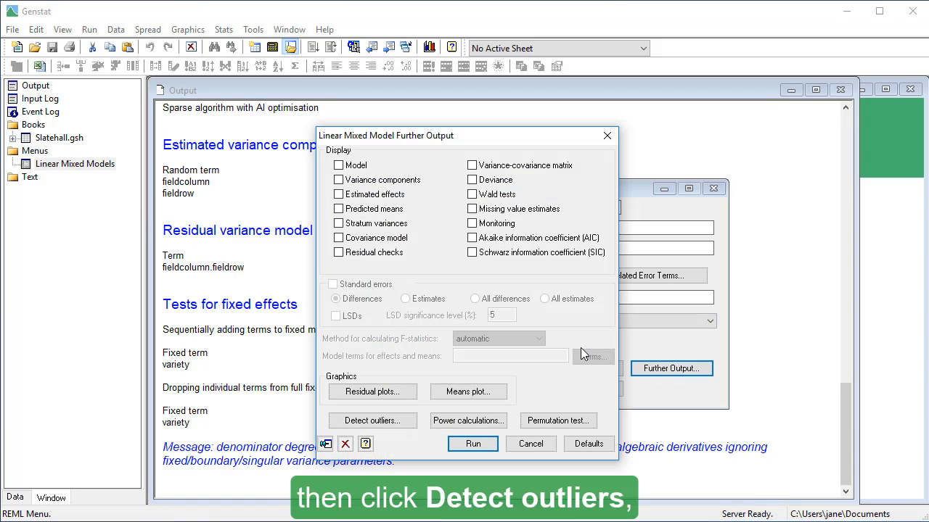
click(388, 423)
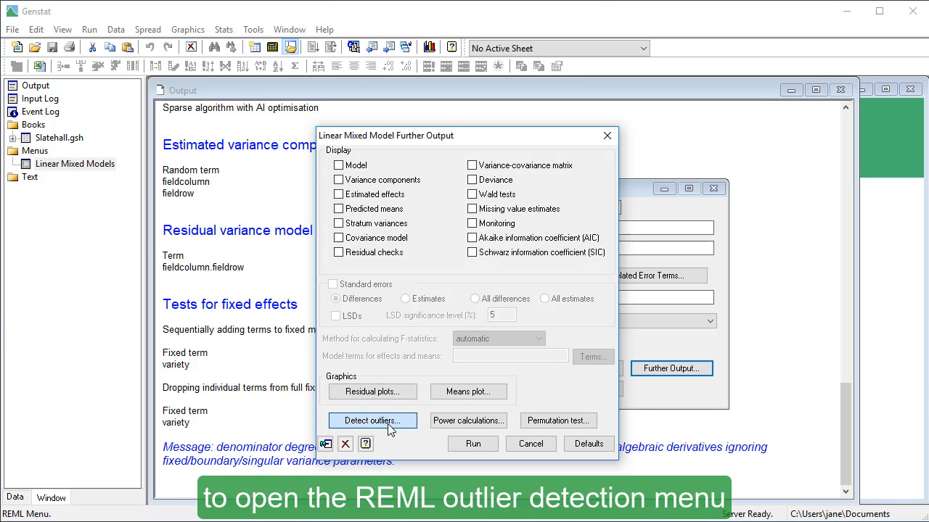